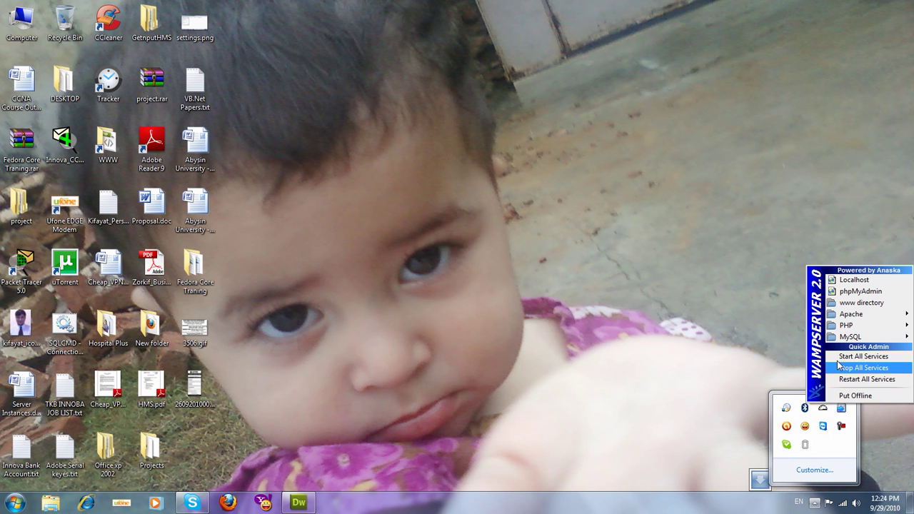
Step: Launch phpMyAdmin at localhost from the WampServer tray menu
{"action": "left_click", "coordinate": [856, 291]}
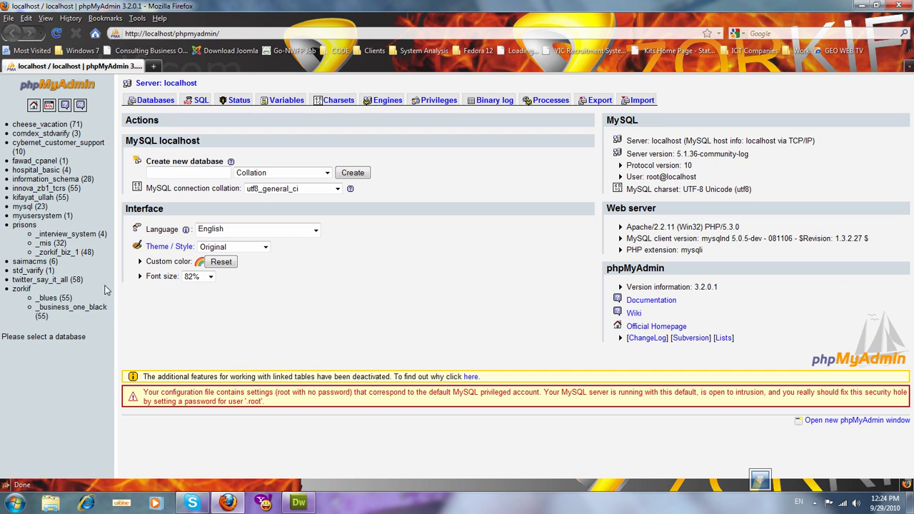
Step: Create a new empty database named KifayatTest
{"action": "left_click", "coordinate": [180, 173]}
{"action": "type", "text": "KifayatTest"}
{"action": "left_click", "coordinate": [351, 173]}
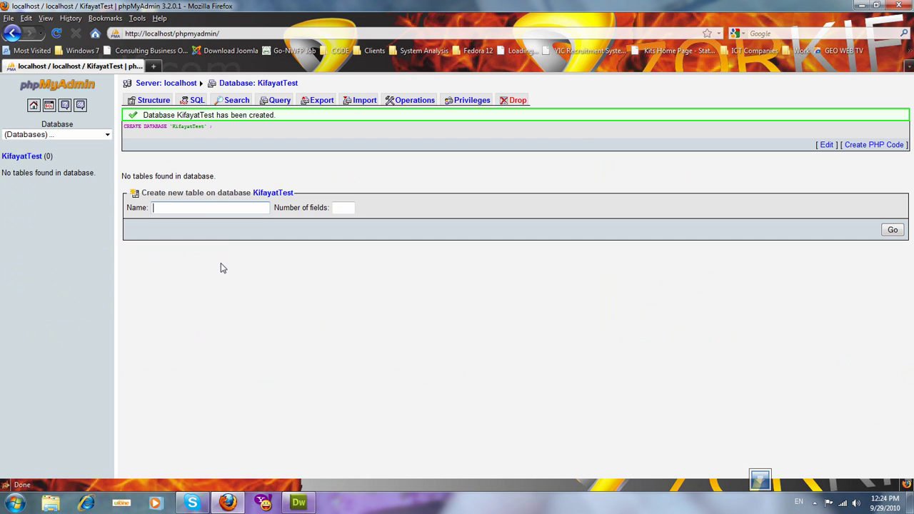
Step: Start a new table named UserAccount with 3 fields in KifayatTest
{"action": "type", "text": "User"}
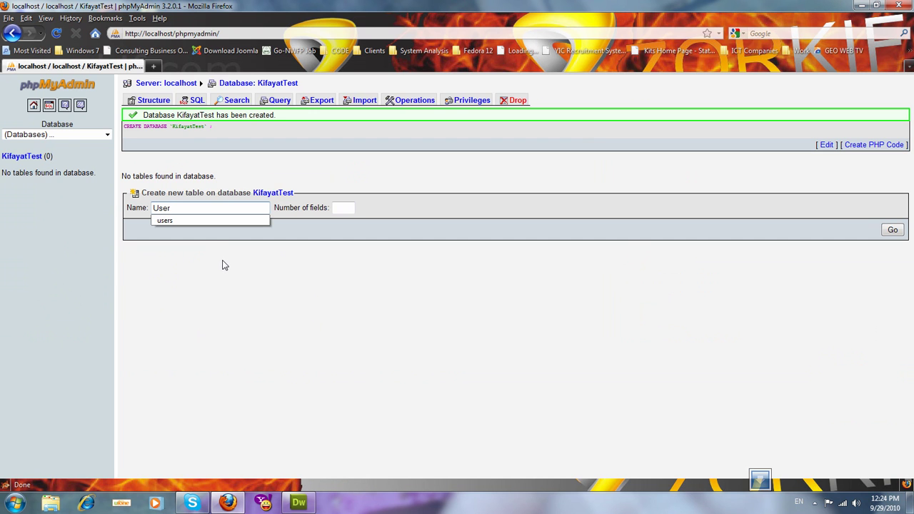
{"action": "type", "text": "Account"}
{"action": "left_click", "coordinate": [342, 207]}
{"action": "type", "text": "2"}
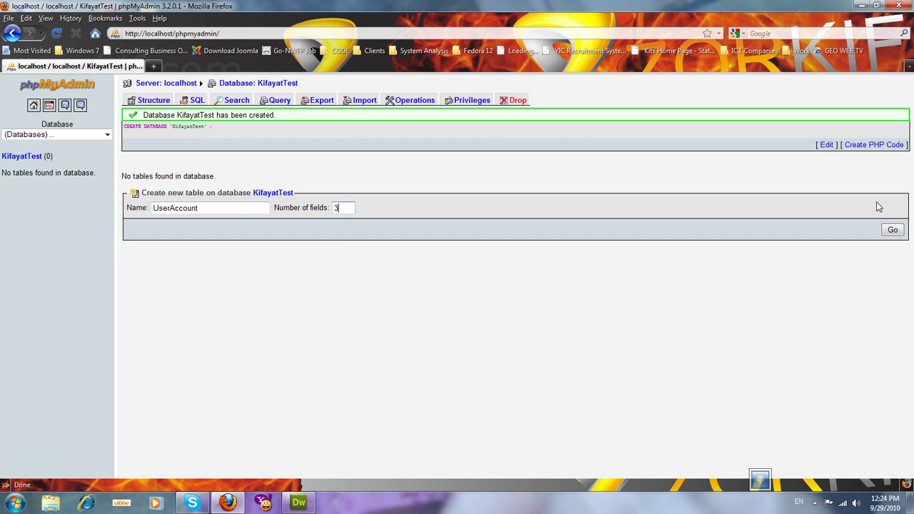
{"action": "left_click", "coordinate": [893, 229]}
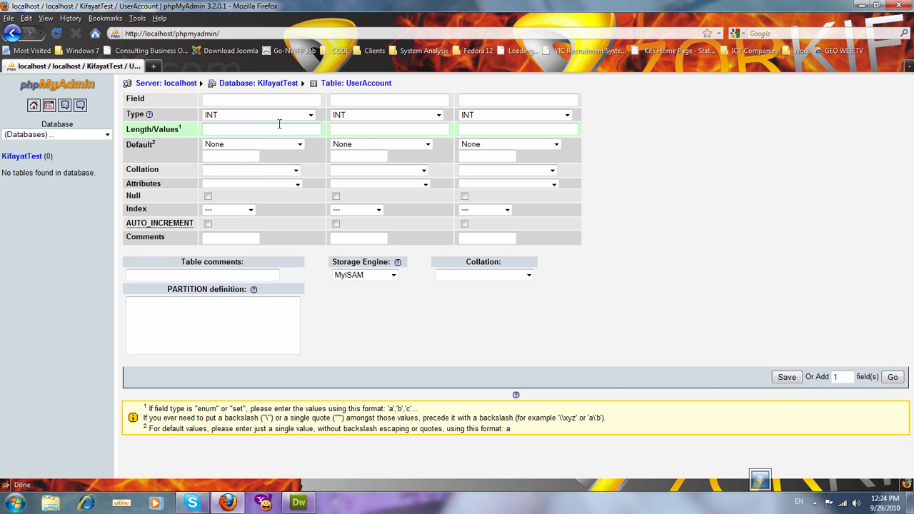
Step: Name the three columns UserID, Username and Password
{"action": "left_click", "coordinate": [261, 104]}
{"action": "type", "text": "UserID"}
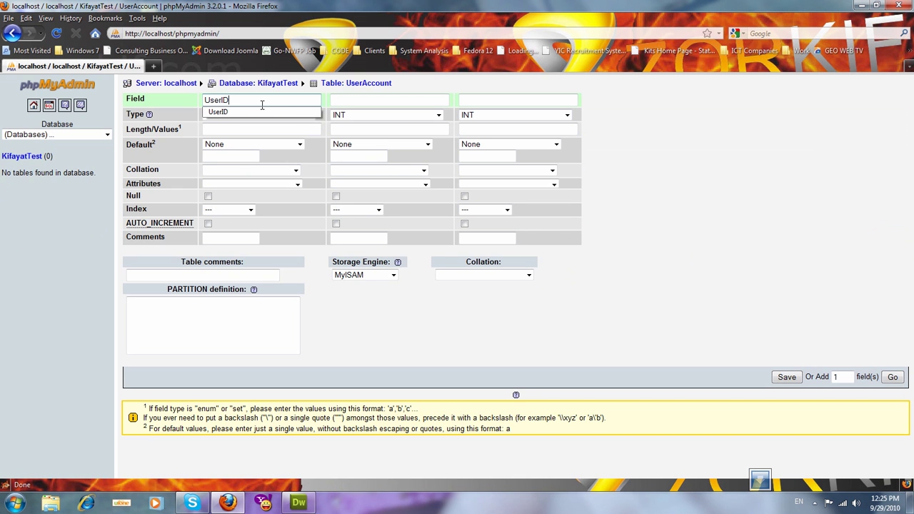
{"action": "key", "text": "Tab"}
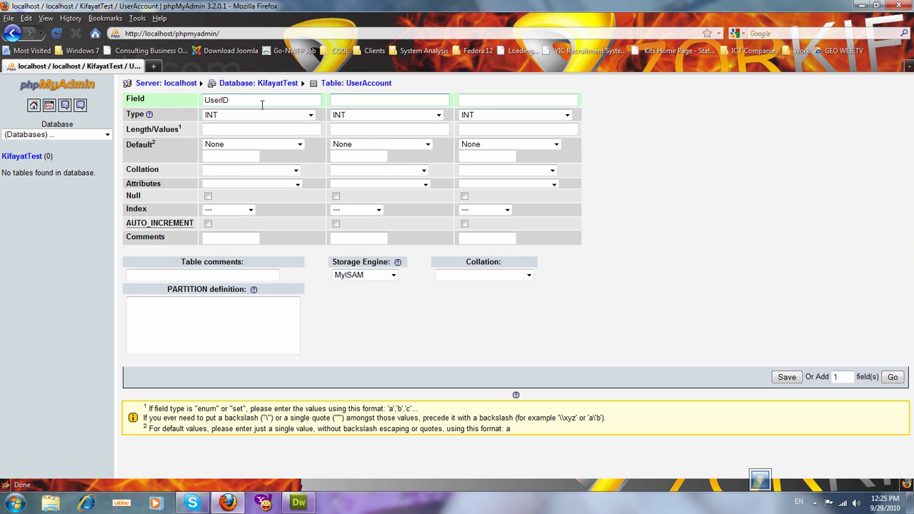
{"action": "type", "text": "User"}
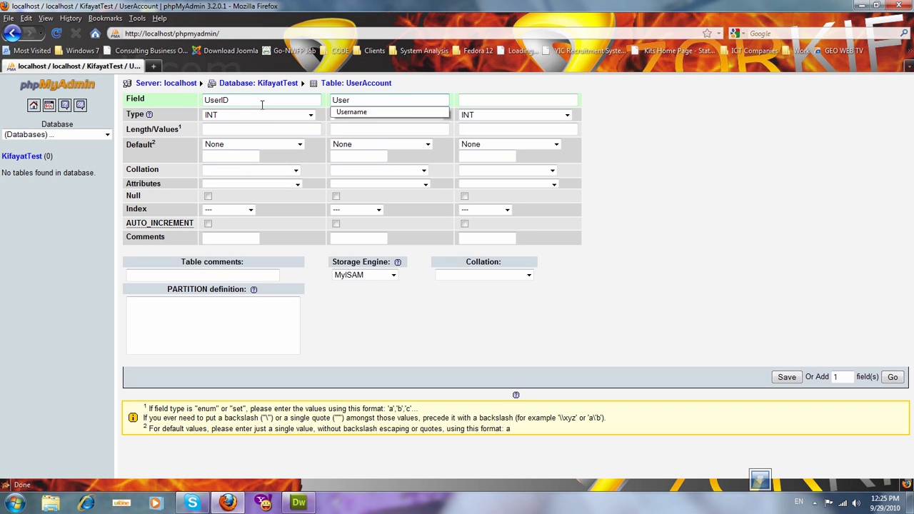
{"action": "key", "text": "Down"}
{"action": "key", "text": "Return"}
{"action": "key", "text": "Tab"}
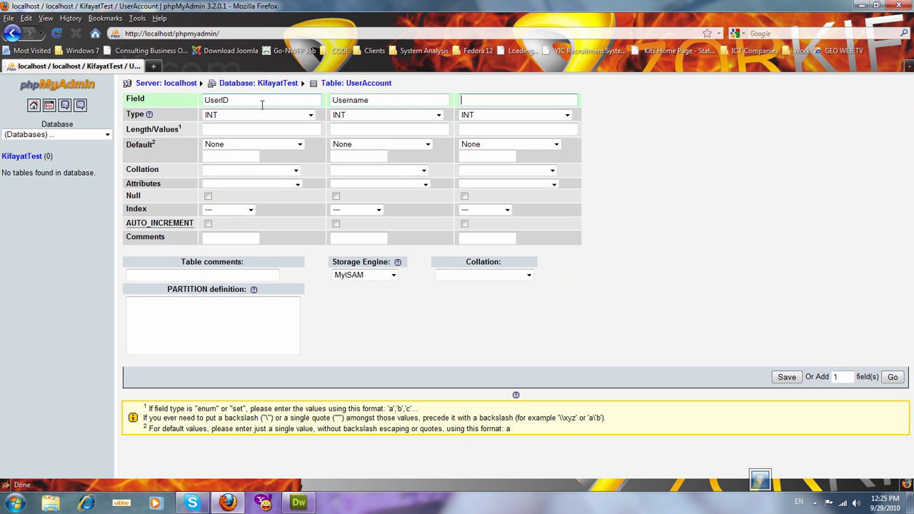
{"action": "type", "text": "Pa"}
{"action": "key", "text": "Down"}
{"action": "key", "text": "Return"}
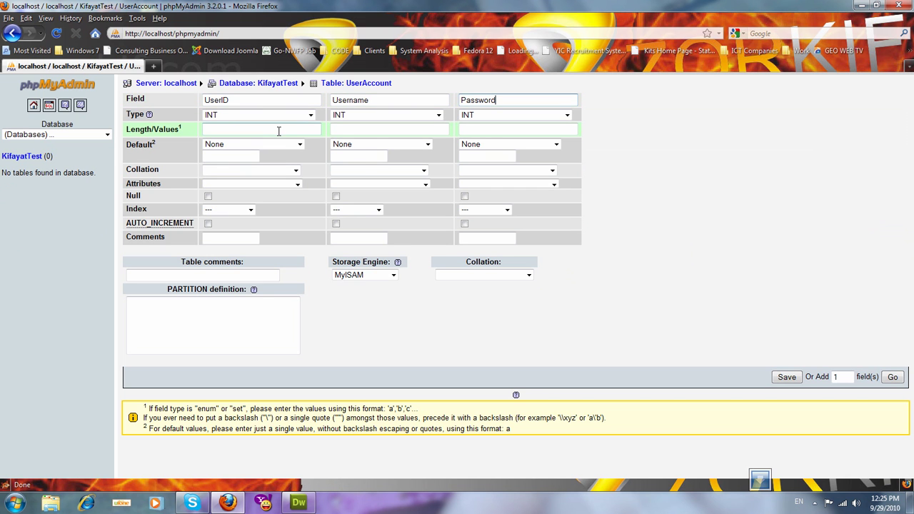
Step: Make Username and Password VARCHAR columns with length 50
{"action": "left_click", "coordinate": [350, 117]}
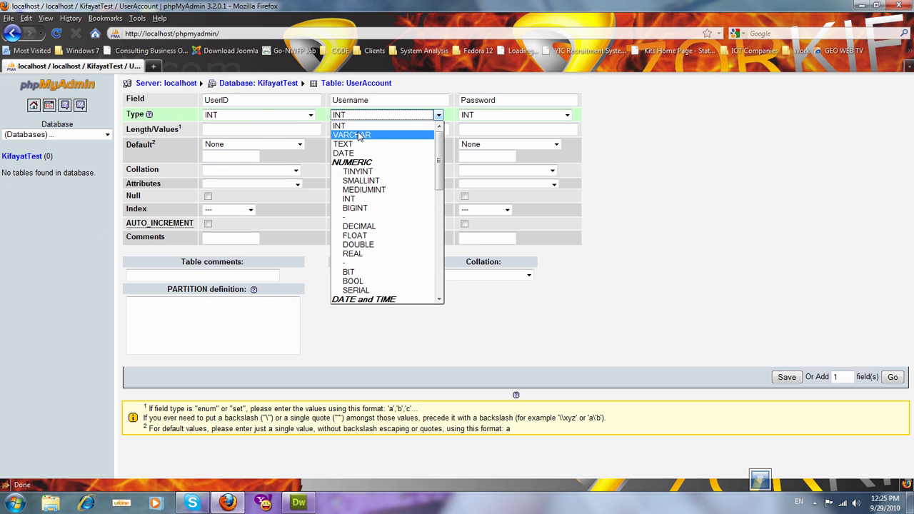
{"action": "left_click", "coordinate": [359, 136]}
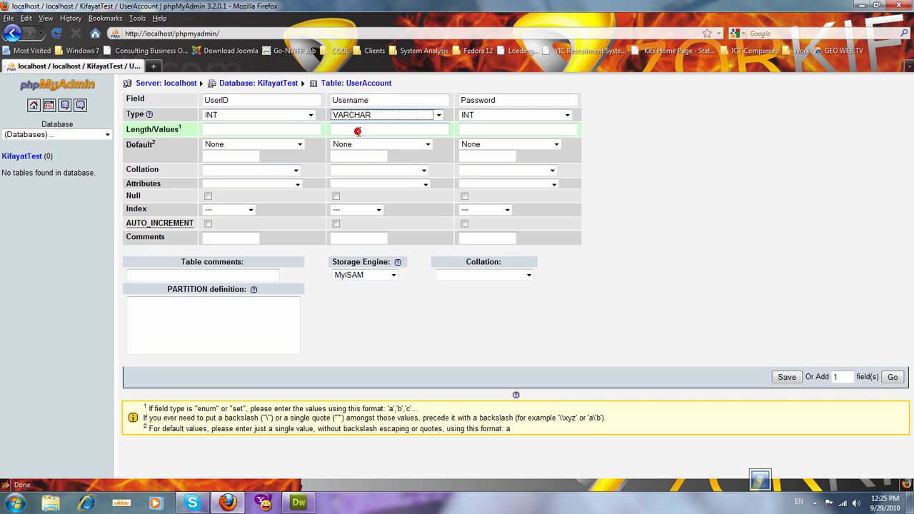
{"action": "left_click", "coordinate": [368, 130]}
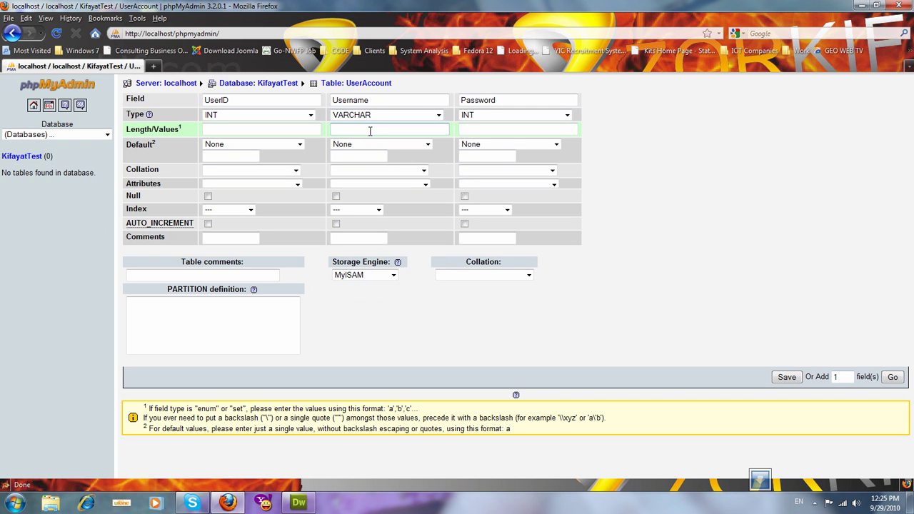
{"action": "type", "text": "50"}
{"action": "left_click", "coordinate": [493, 115]}
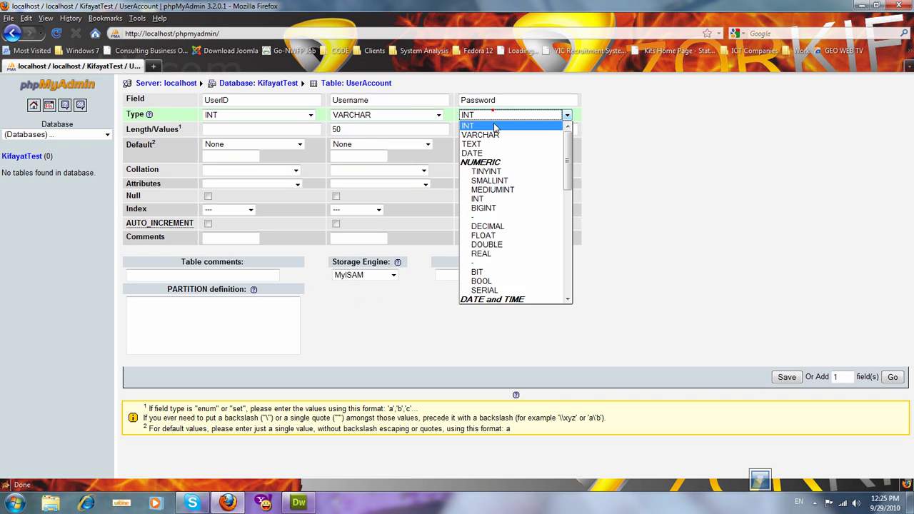
{"action": "left_click", "coordinate": [496, 140]}
{"action": "left_click", "coordinate": [493, 130]}
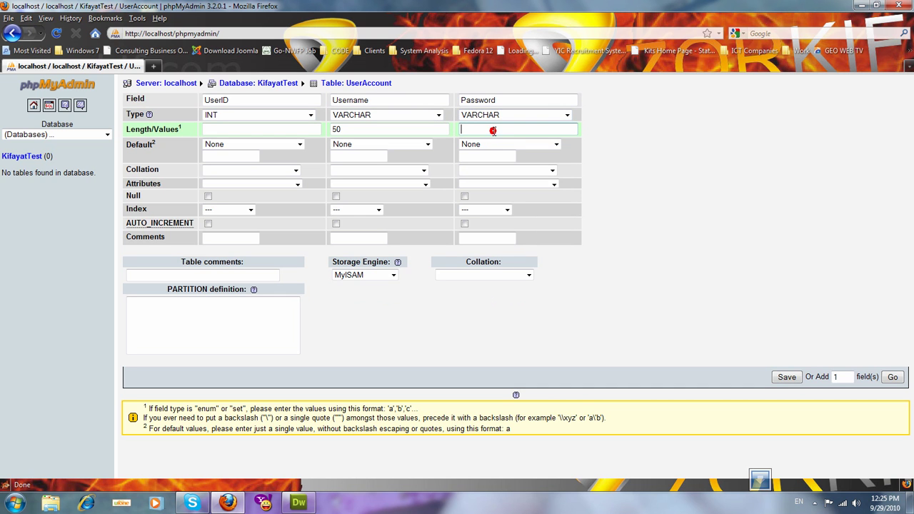
{"action": "type", "text": "50"}
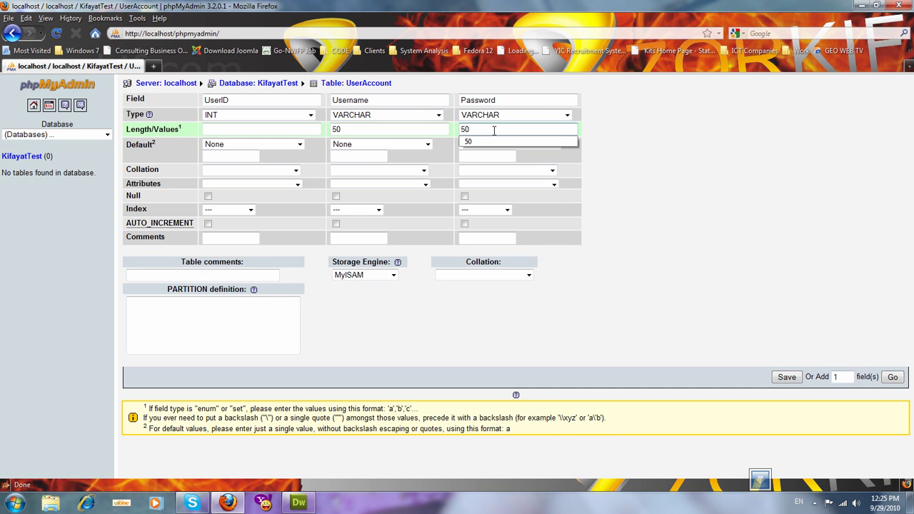
{"action": "left_click", "coordinate": [634, 132]}
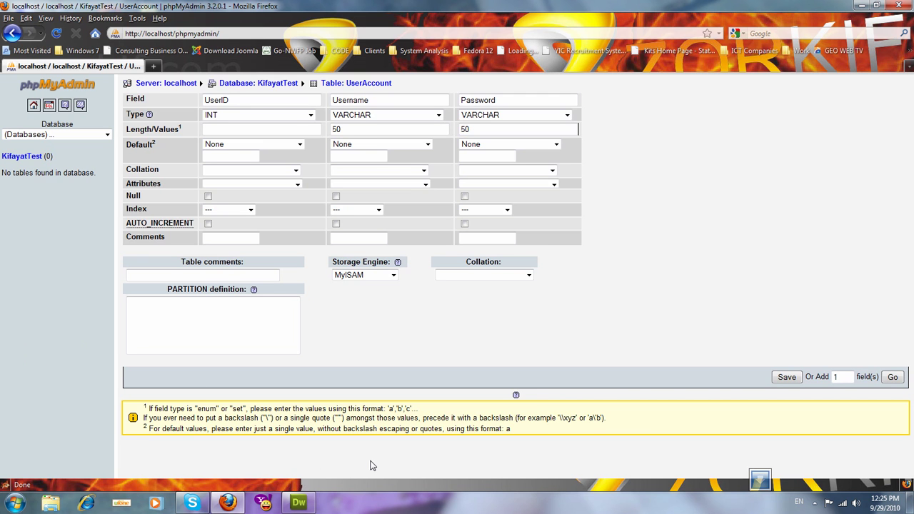
Step: Save the UserAccount table, then set Username as its primary key
{"action": "left_click", "coordinate": [781, 380]}
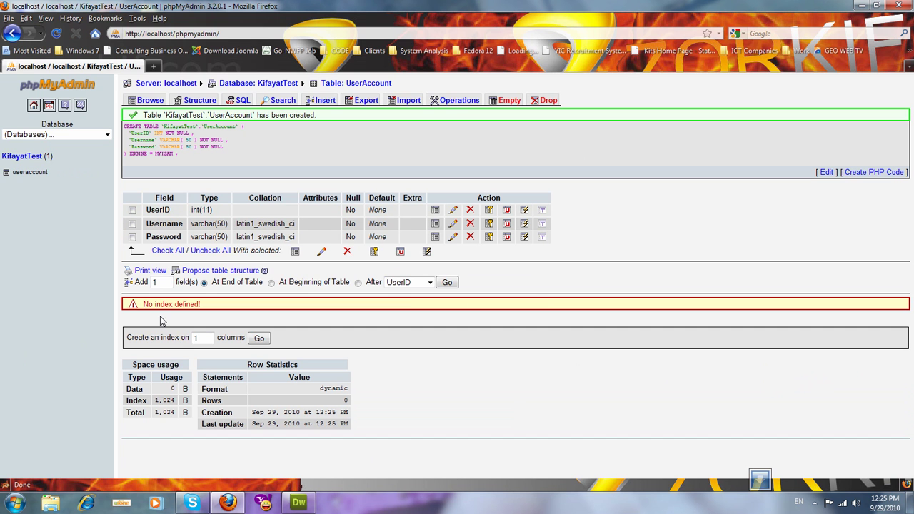
{"action": "left_click", "coordinate": [17, 157]}
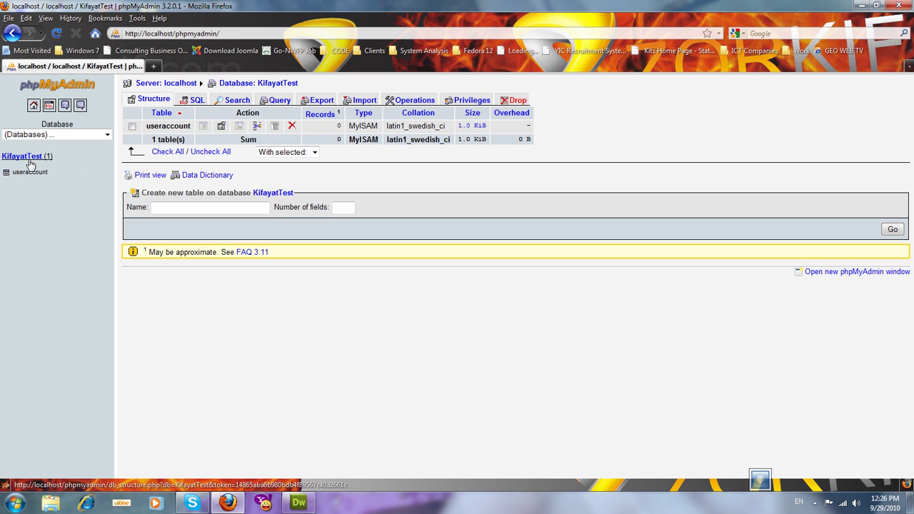
{"action": "left_click", "coordinate": [30, 176]}
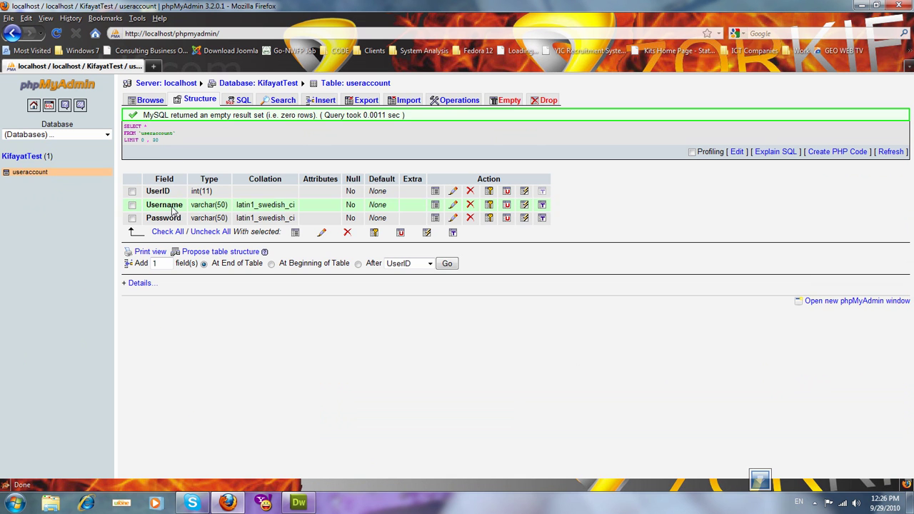
{"action": "left_click", "coordinate": [489, 207]}
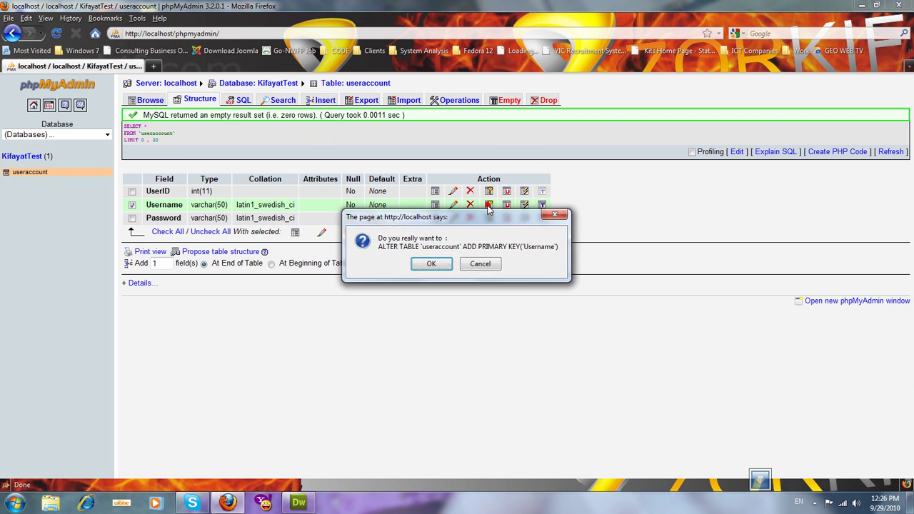
{"action": "left_click", "coordinate": [431, 264]}
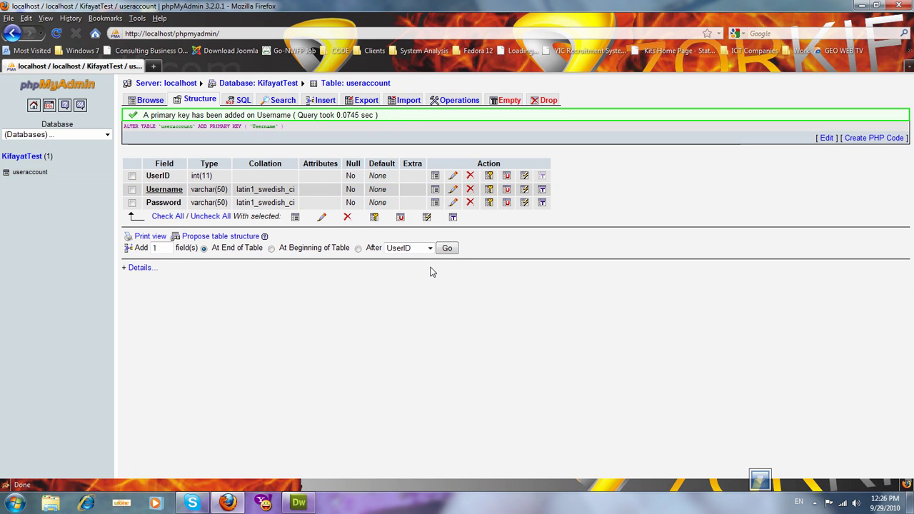
{"action": "left_click", "coordinate": [398, 352]}
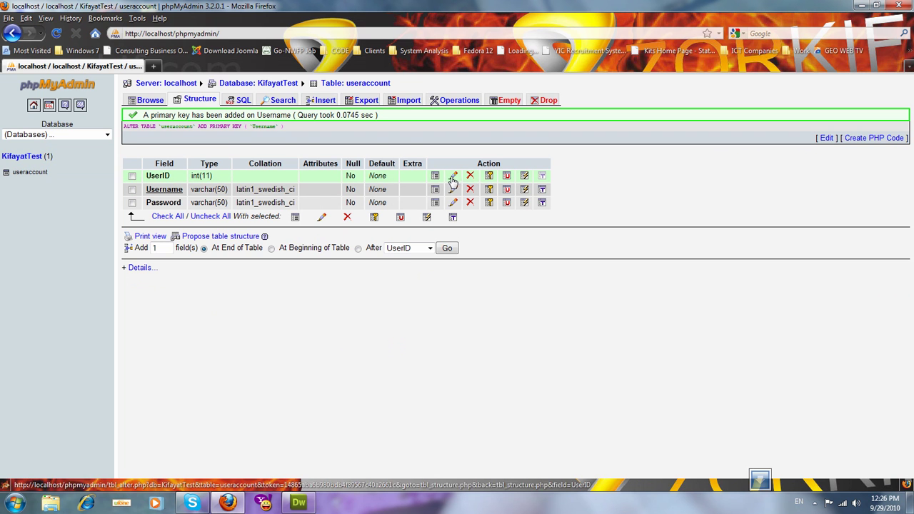
{"action": "left_click", "coordinate": [453, 176]}
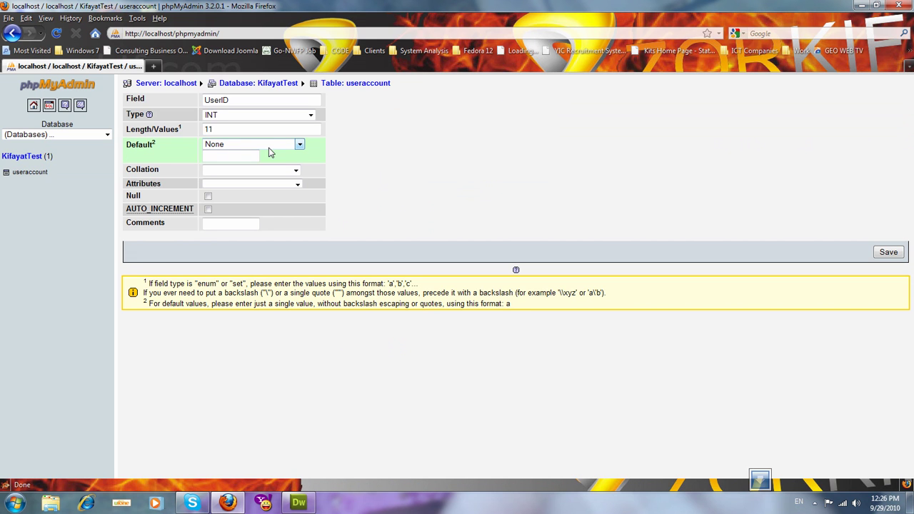
{"action": "left_click", "coordinate": [208, 209]}
{"action": "left_click", "coordinate": [878, 255]}
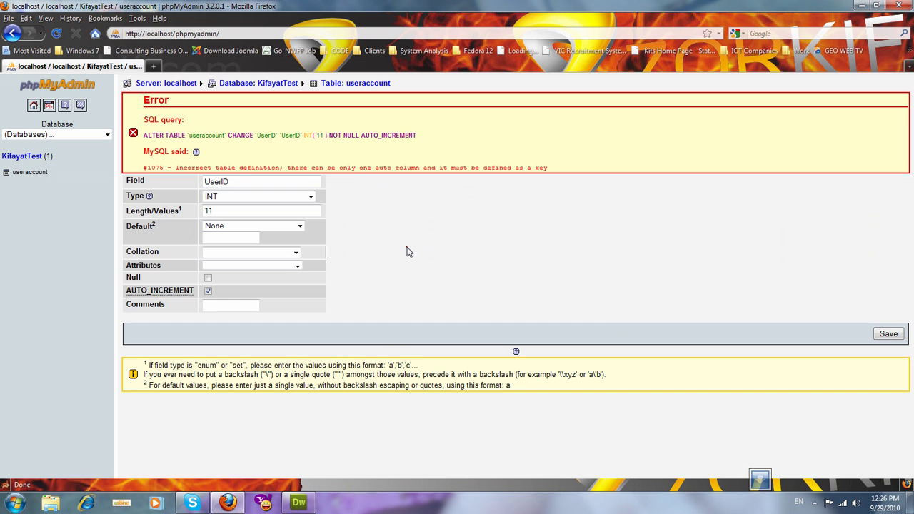
{"action": "left_click", "coordinate": [27, 173]}
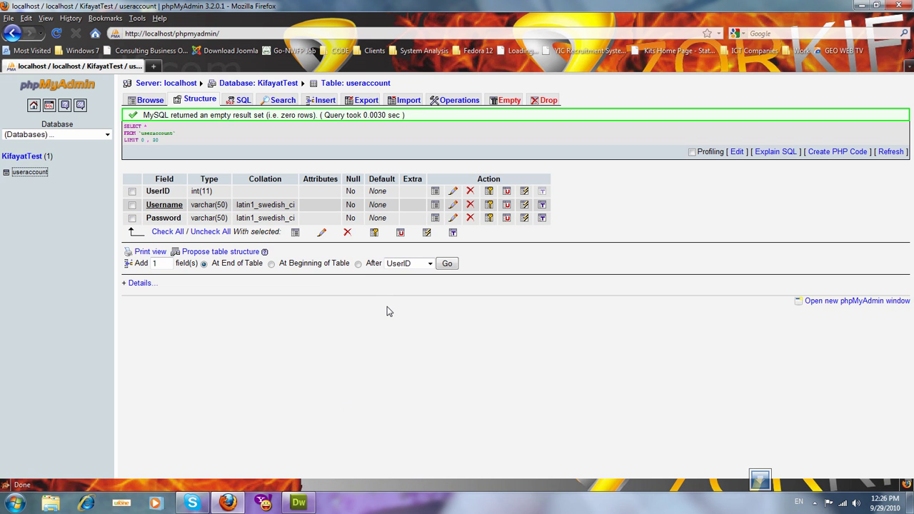
Step: Insert the first user row with UserID 1, a username and a password
{"action": "left_click", "coordinate": [323, 100]}
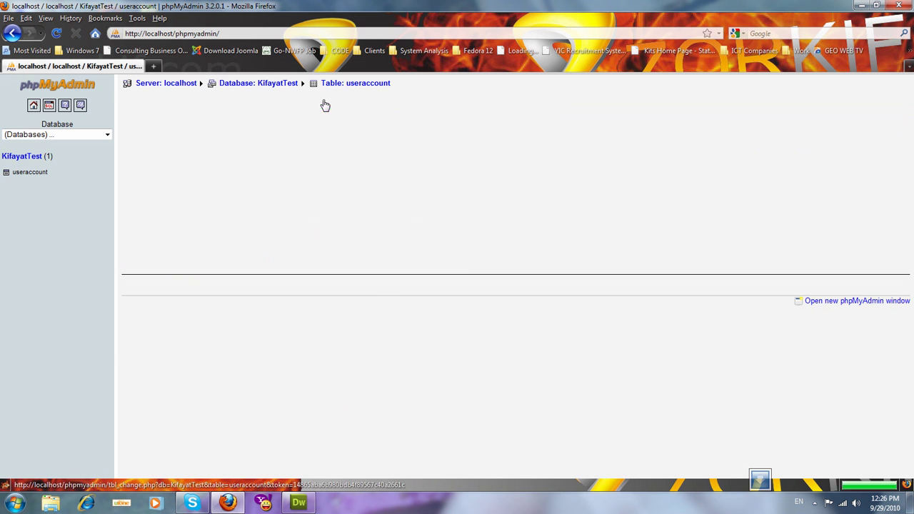
{"action": "left_click", "coordinate": [358, 140]}
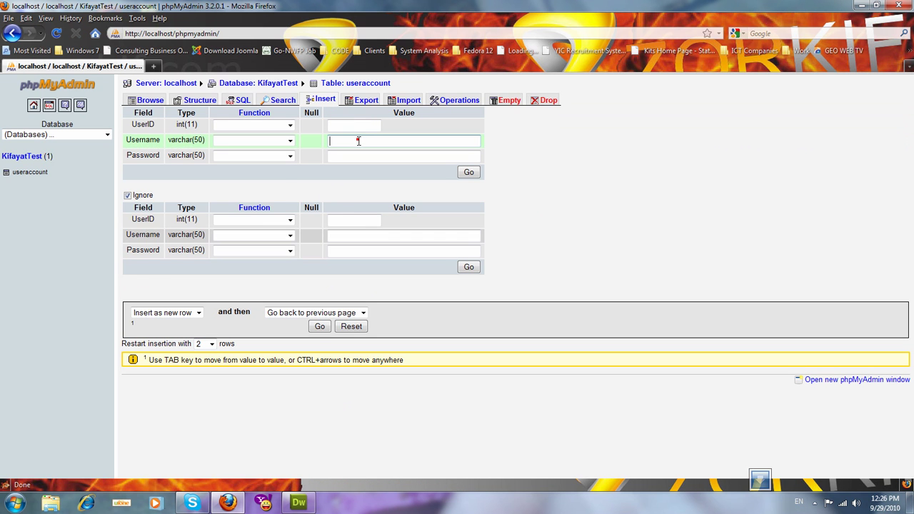
{"action": "left_click", "coordinate": [361, 125]}
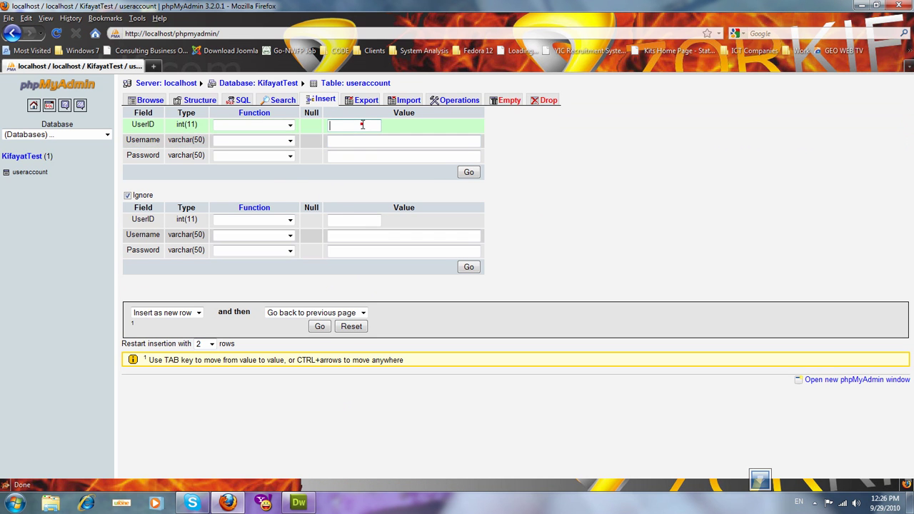
{"action": "type", "text": "1"}
{"action": "left_click", "coordinate": [360, 140]}
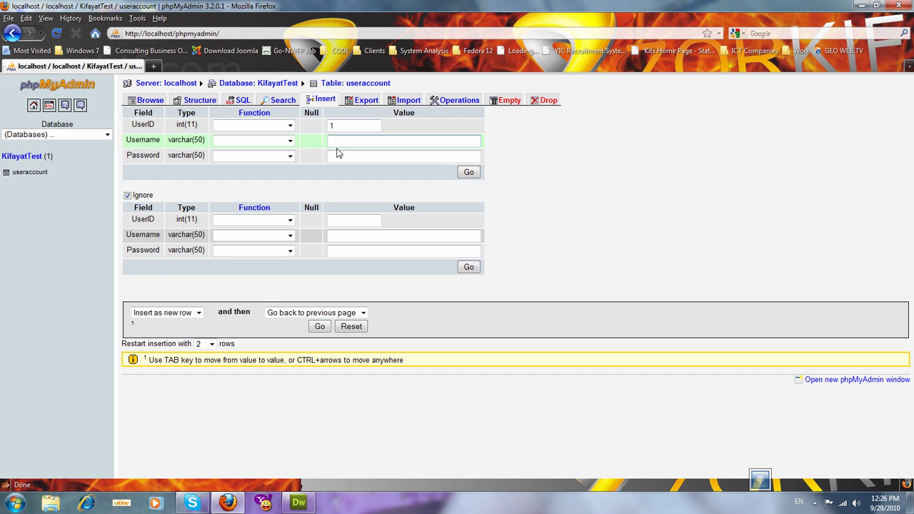
{"action": "key", "text": "Tab"}
{"action": "type", "text": "123"}
{"action": "left_click", "coordinate": [469, 172]}
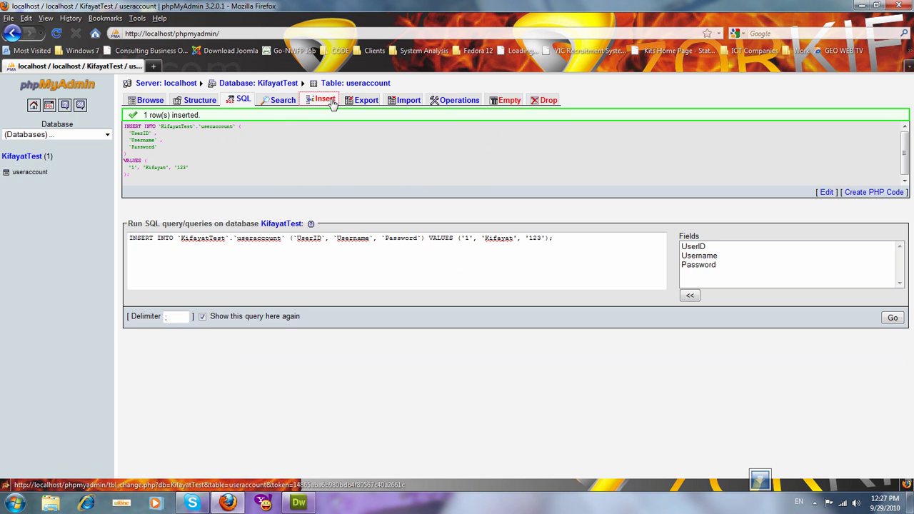
Step: Insert a second row with UserID 2, username admin and a password, then list the rows
{"action": "left_click", "coordinate": [320, 100]}
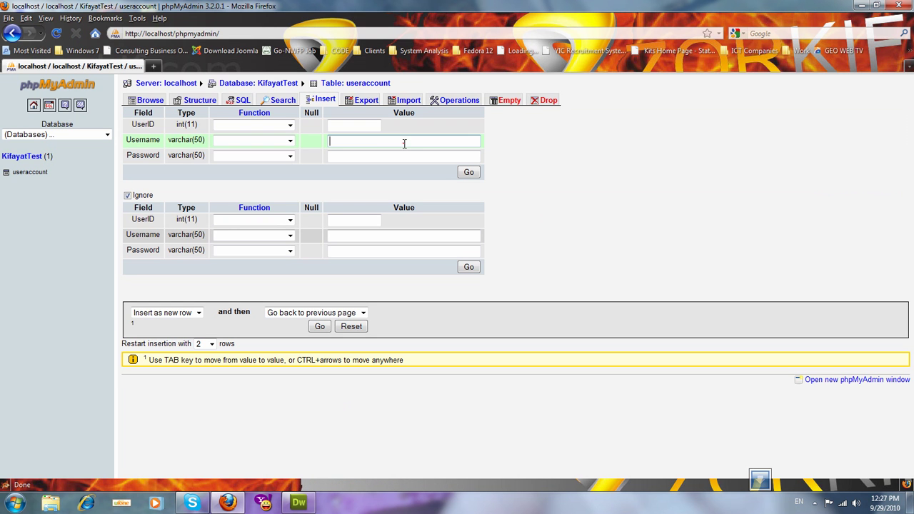
{"action": "left_click", "coordinate": [369, 126]}
{"action": "type", "text": "2"}
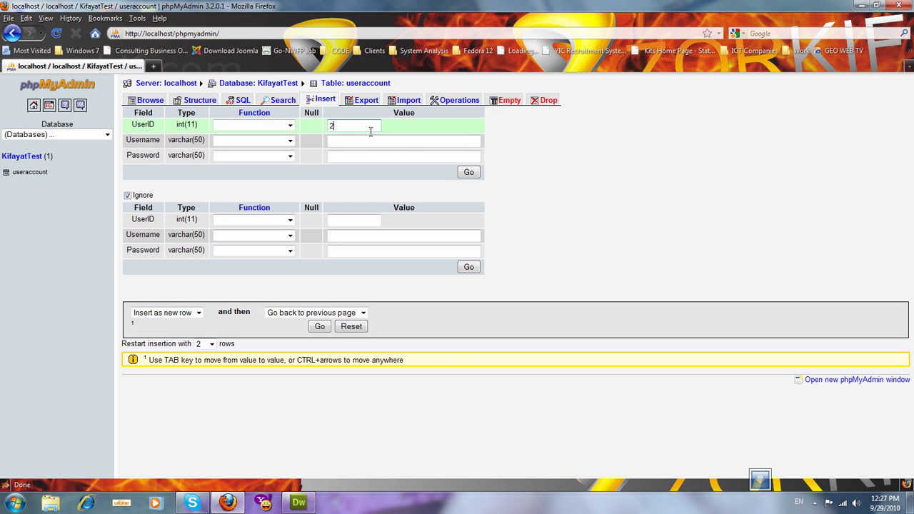
{"action": "left_click", "coordinate": [372, 141]}
{"action": "left_click", "coordinate": [373, 141]}
{"action": "type", "text": "admin"}
{"action": "key", "text": "Tab"}
{"action": "type", "text": "admin"}
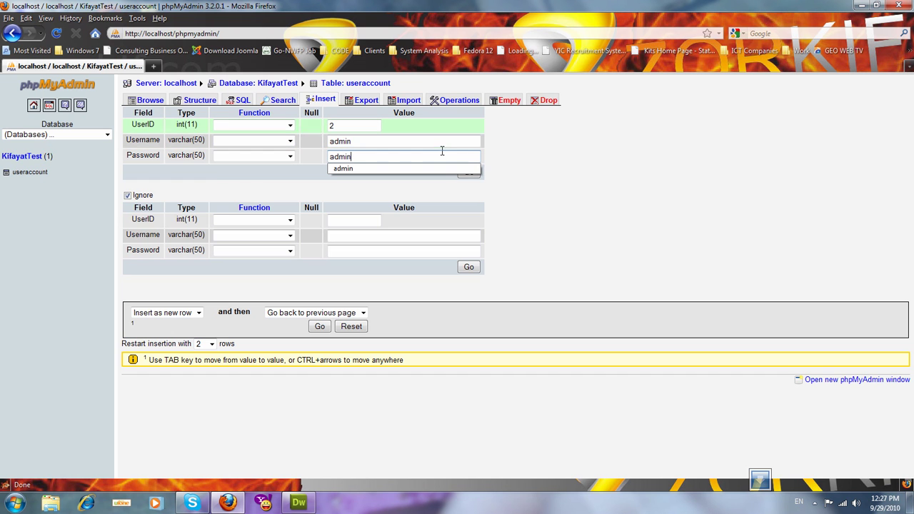
{"action": "left_click", "coordinate": [568, 211]}
{"action": "left_click", "coordinate": [467, 172]}
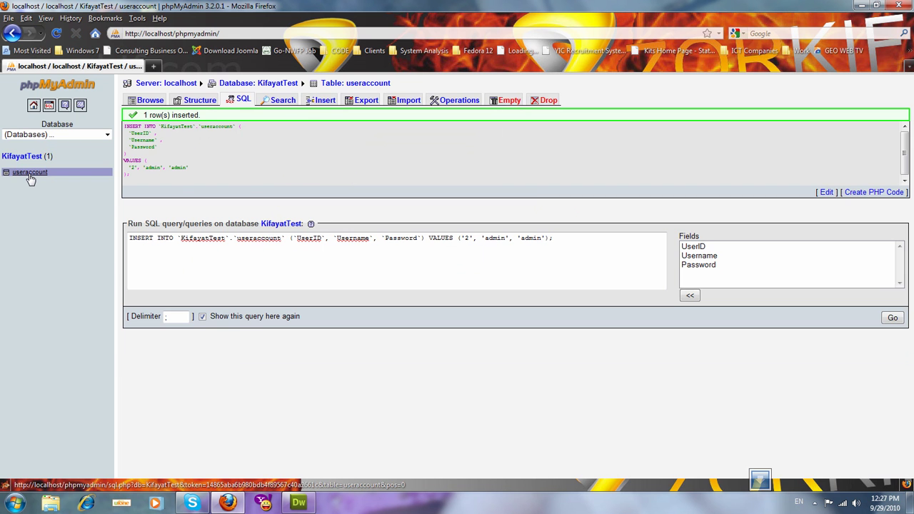
{"action": "left_click", "coordinate": [30, 176]}
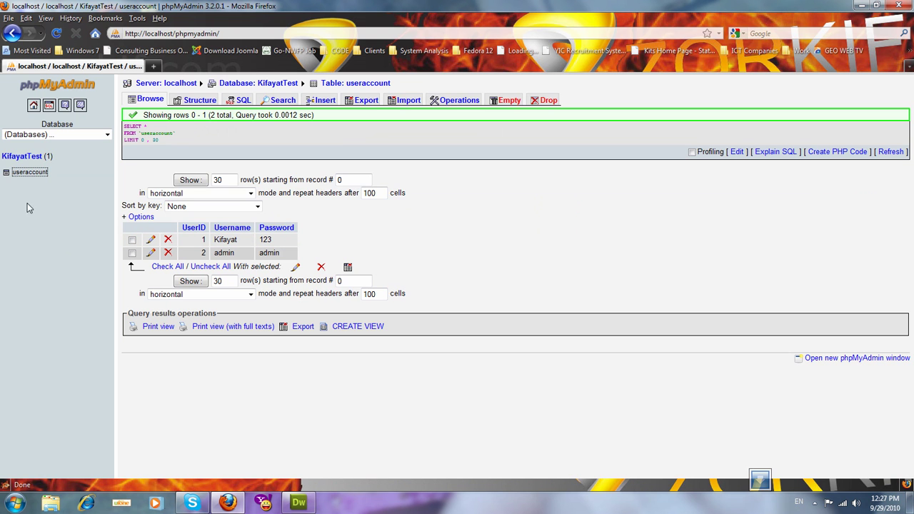
{"action": "left_click", "coordinate": [23, 159]}
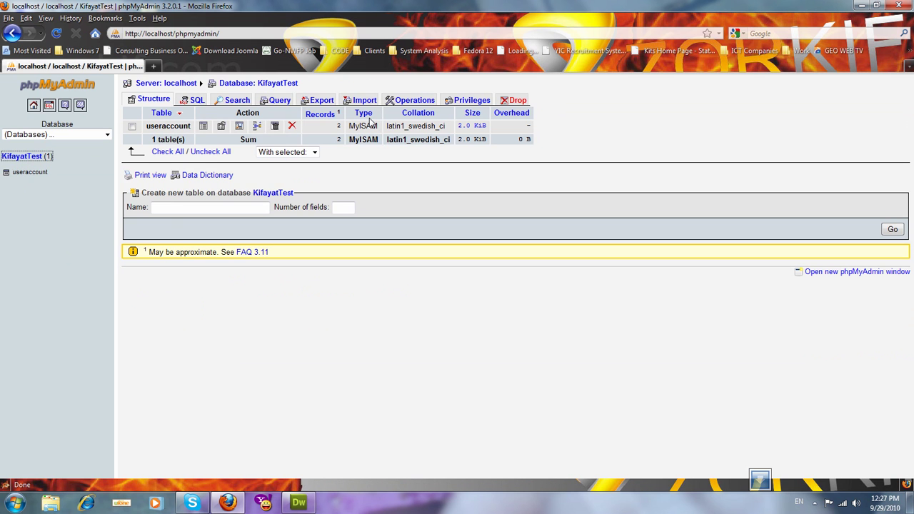
Step: Export the KifayatTest database in SQL format with Save as file enabled
{"action": "left_click", "coordinate": [322, 102]}
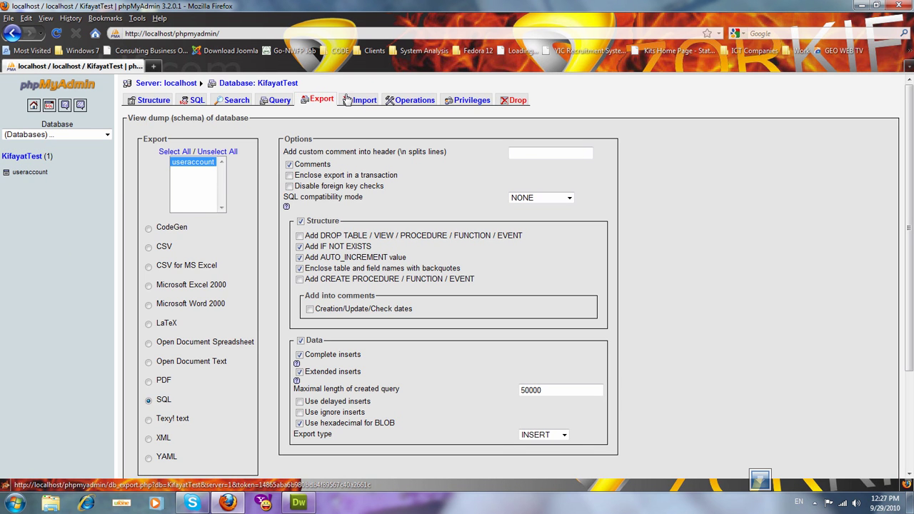
{"action": "scroll", "coordinate": [908, 109], "scroll_direction": "down", "scroll_amount": 4}
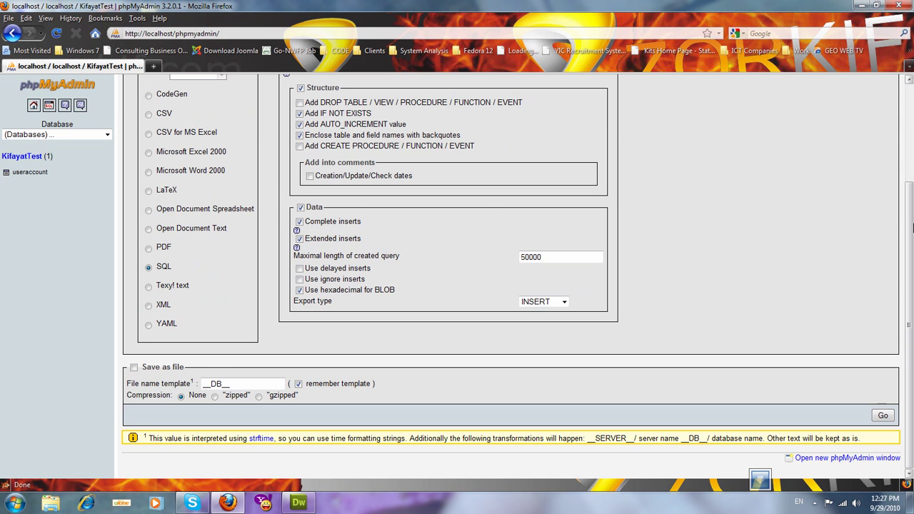
{"action": "left_click", "coordinate": [133, 366]}
{"action": "left_click", "coordinate": [882, 416]}
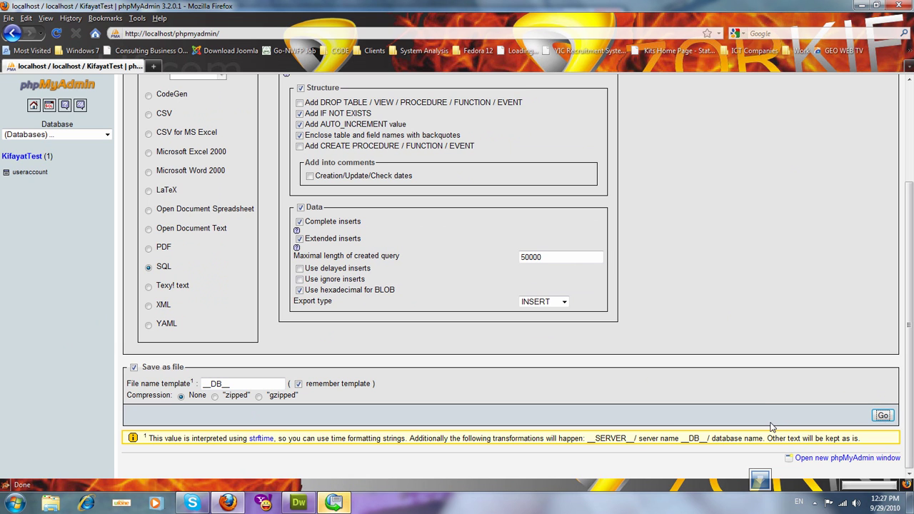
{"action": "left_click", "coordinate": [335, 503]}
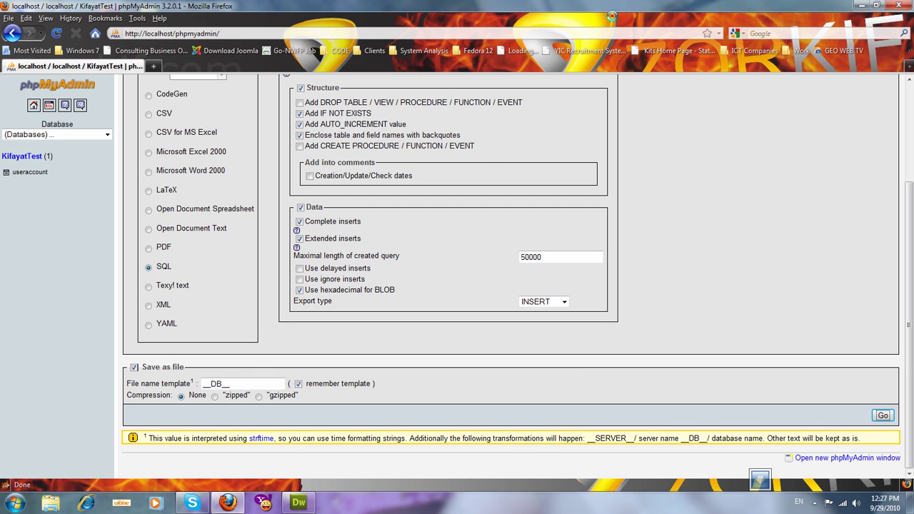
Step: Close the Free Download Manager window to return to the export page
{"action": "left_click", "coordinate": [607, 14]}
Step: Open the screen recorder's tray menu from the hidden icons, then dismiss it unchanged
{"action": "left_click", "coordinate": [814, 503]}
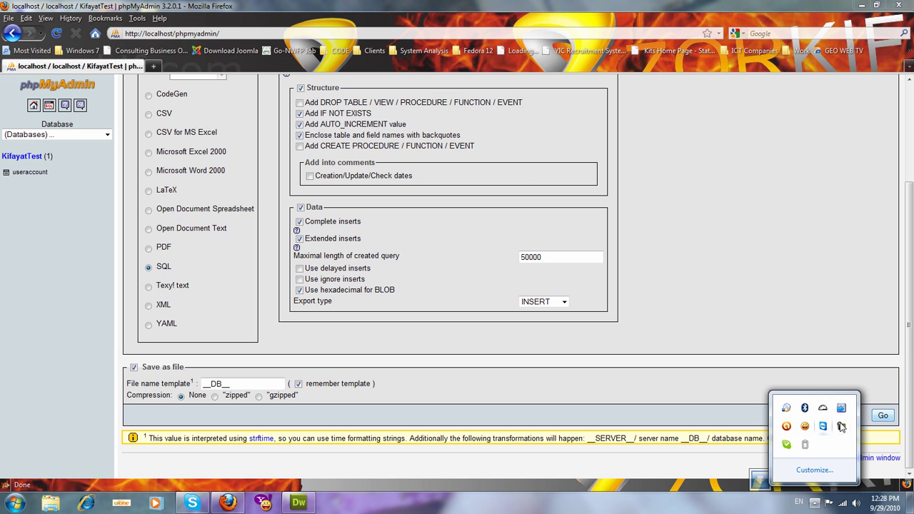
{"action": "right_click", "coordinate": [841, 426]}
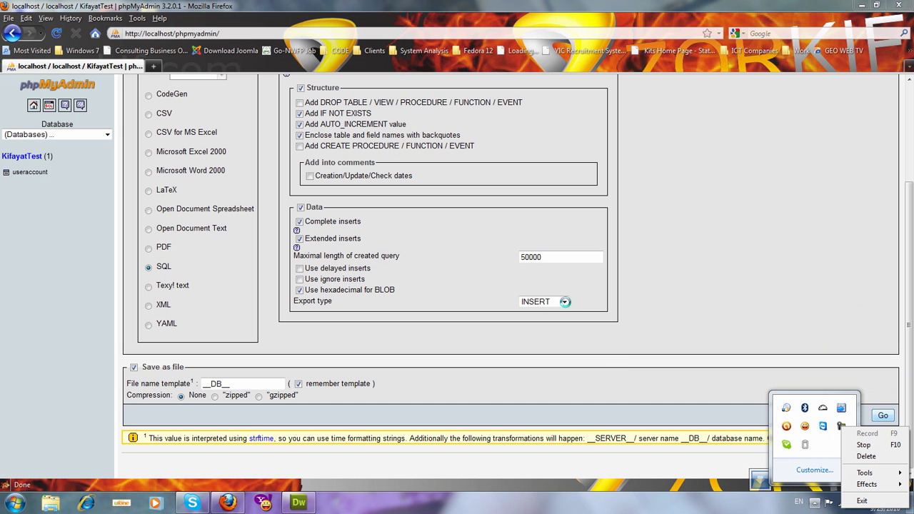
{"action": "left_click", "coordinate": [614, 331]}
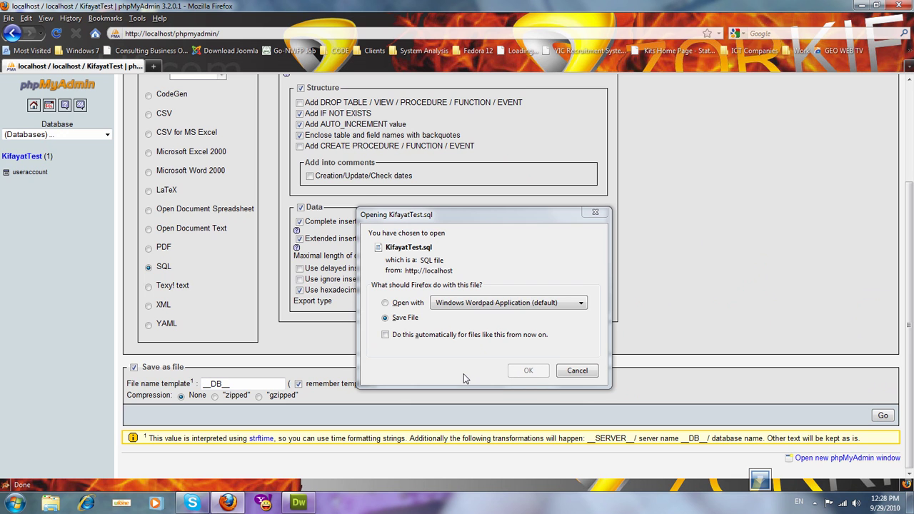
Step: Save KifayatTest.sql to disk via Firefox's download dialog, then scroll back to the top
{"action": "left_click", "coordinate": [464, 369]}
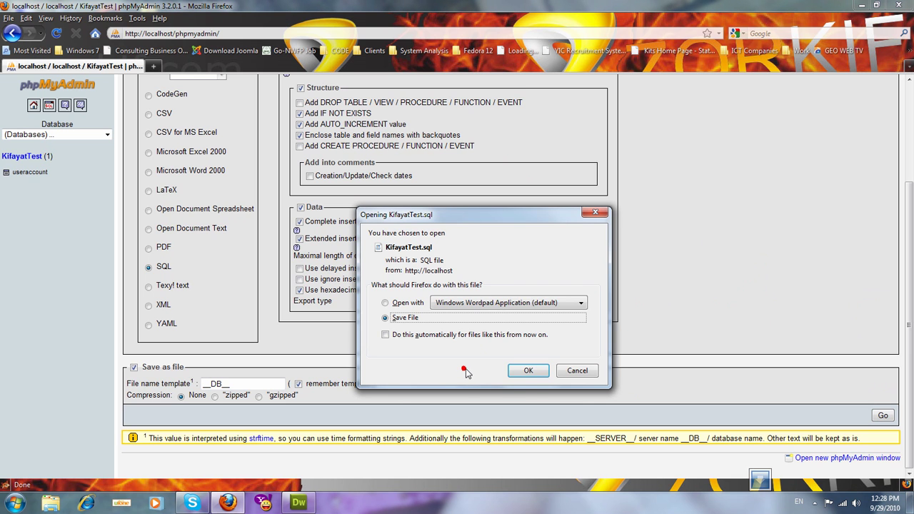
{"action": "left_click", "coordinate": [541, 374]}
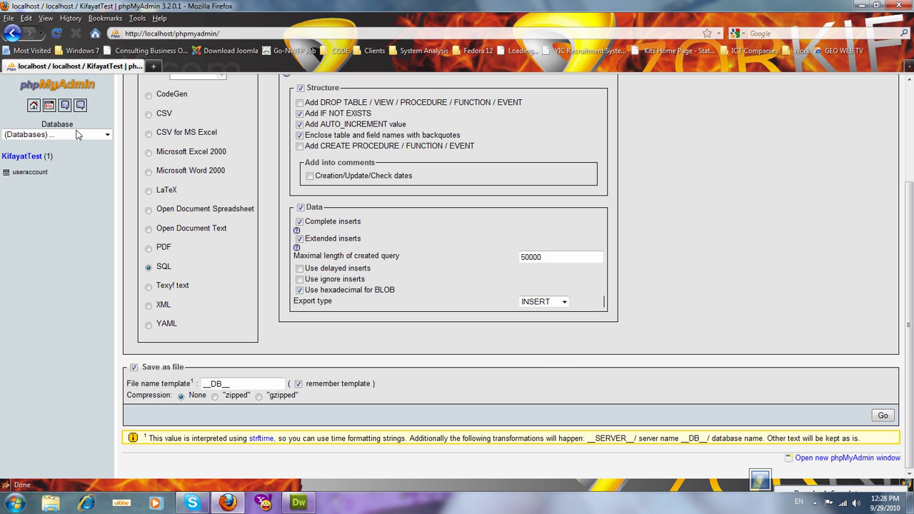
{"action": "left_click", "coordinate": [911, 97]}
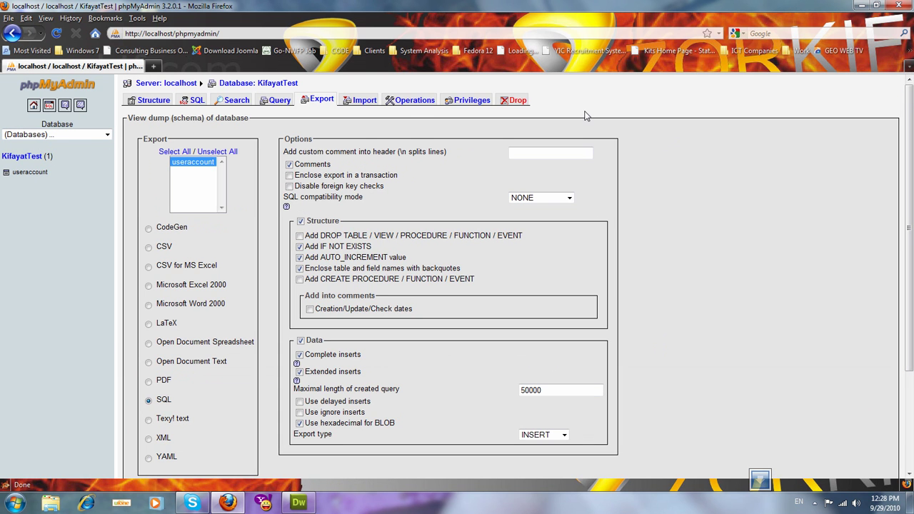
Step: Create the empty database db2222 from the server home page and go to its import page
{"action": "left_click", "coordinate": [33, 106]}
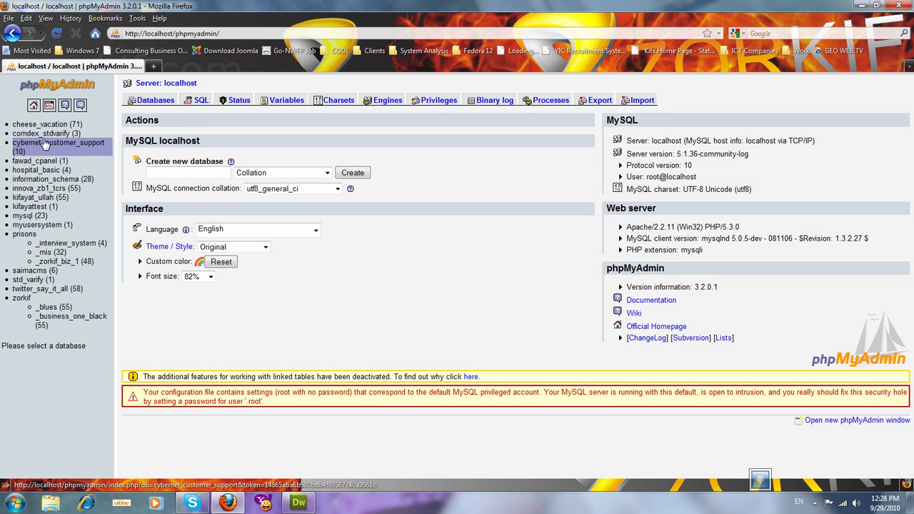
{"action": "left_click", "coordinate": [167, 175]}
{"action": "type", "text": "db"}
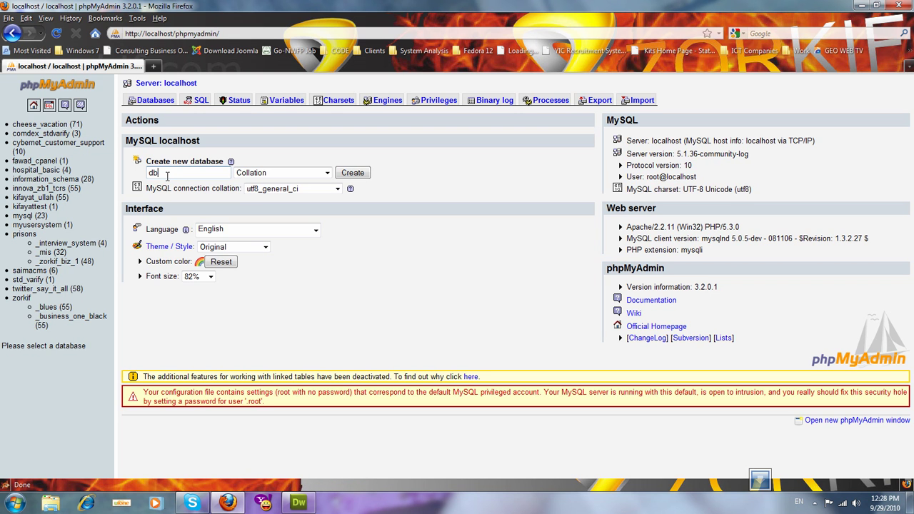
{"action": "type", "text": "2222"}
{"action": "left_click", "coordinate": [351, 173]}
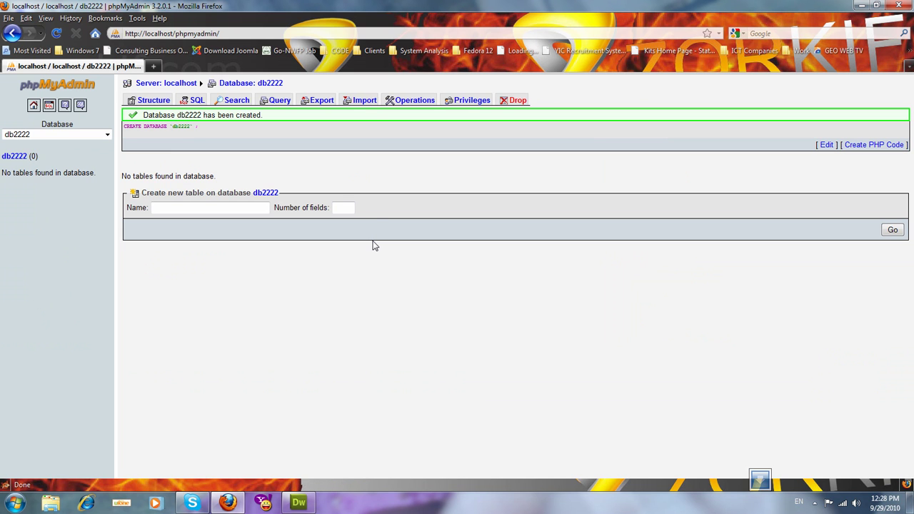
{"action": "left_click", "coordinate": [362, 106]}
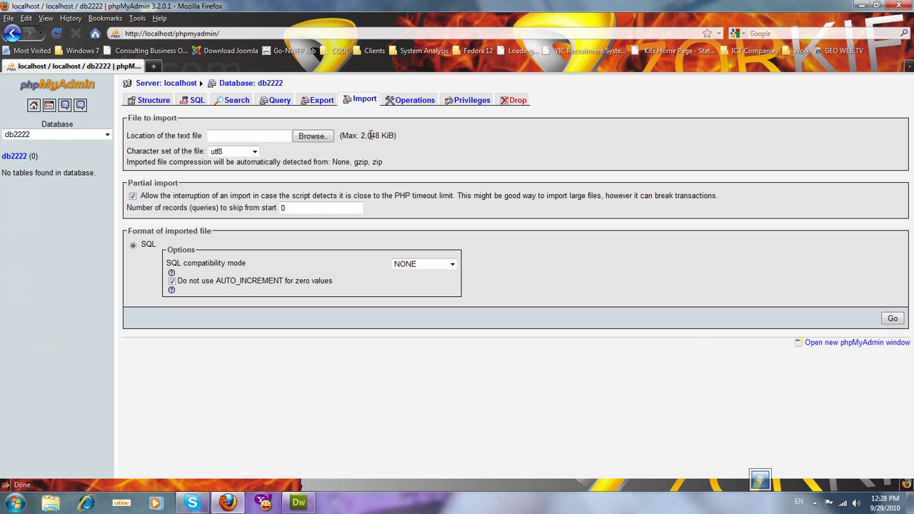
Step: Open the import file chooser and search the Desktop files for the SQL dump
{"action": "left_click", "coordinate": [323, 136]}
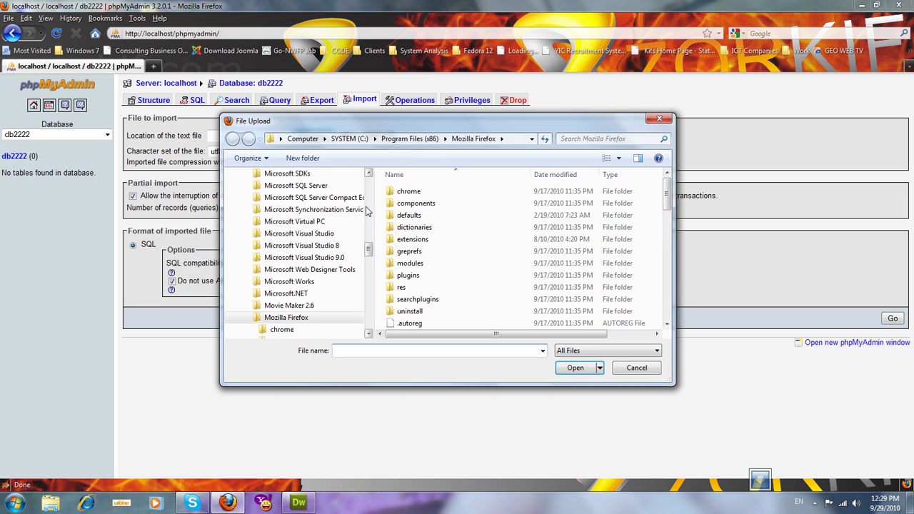
{"action": "left_click", "coordinate": [368, 211]}
{"action": "left_click", "coordinate": [368, 211]}
{"action": "left_click", "coordinate": [368, 211]}
{"action": "left_click", "coordinate": [283, 192]}
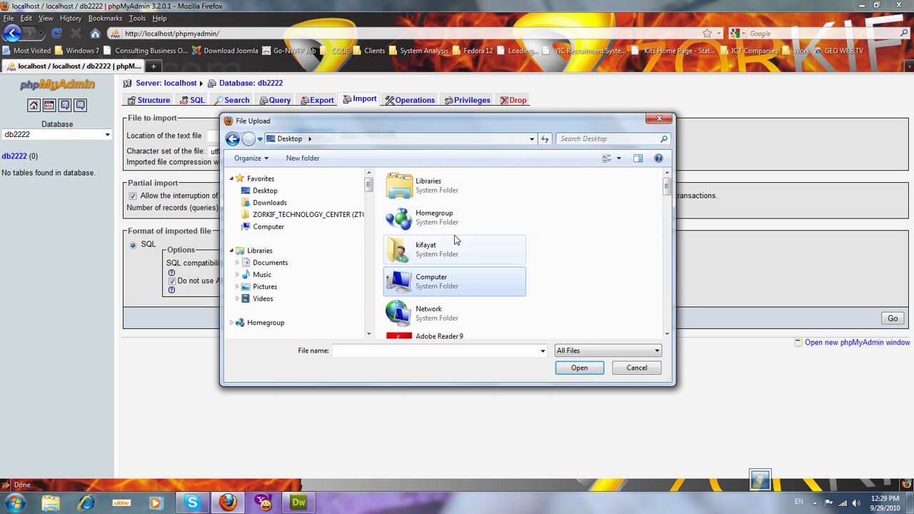
{"action": "left_click", "coordinate": [463, 253]}
{"action": "key", "text": "k"}
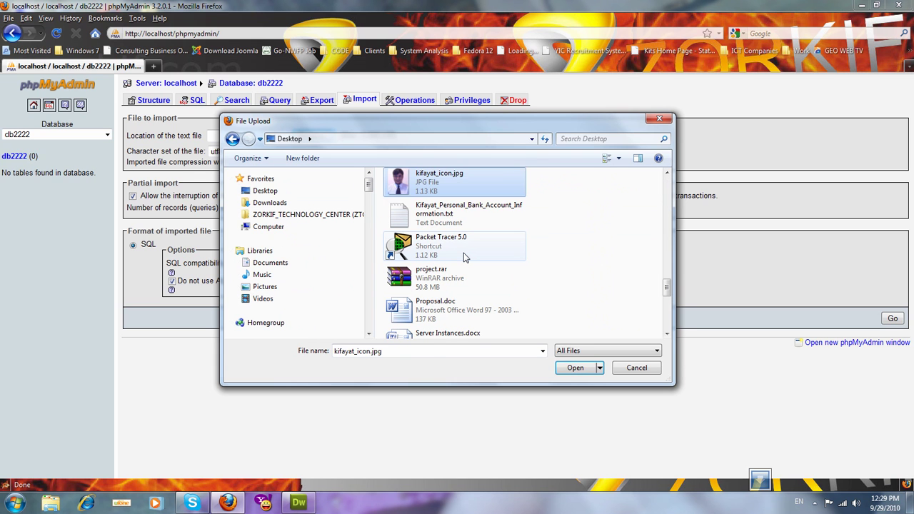
{"action": "key", "text": "k"}
{"action": "key", "text": "k"}
{"action": "key", "text": "k"}
{"action": "key", "text": "Down"}
{"action": "key", "text": "Down"}
{"action": "key", "text": "Down"}
{"action": "key", "text": "Down"}
{"action": "key", "text": "Down"}
{"action": "key", "text": "Down"}
{"action": "key", "text": "Down"}
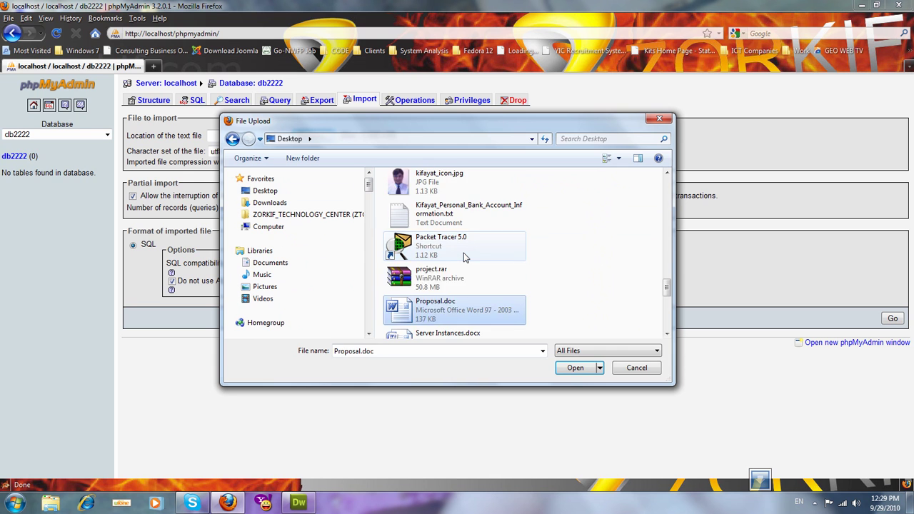
{"action": "key", "text": "Down"}
{"action": "key", "text": "Down"}
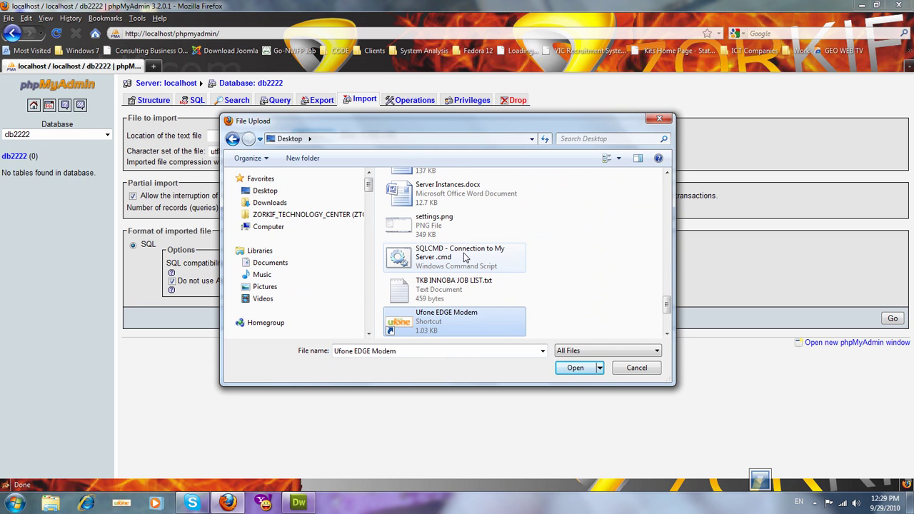
{"action": "key", "text": "Down"}
{"action": "key", "text": "Down"}
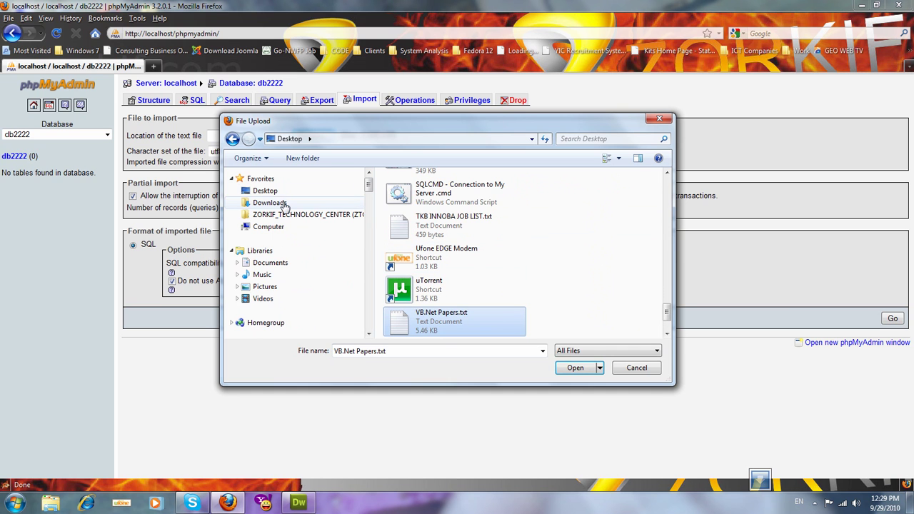
Step: Choose KifayatTest.sql from the Downloads folder as the import file
{"action": "left_click", "coordinate": [268, 202]}
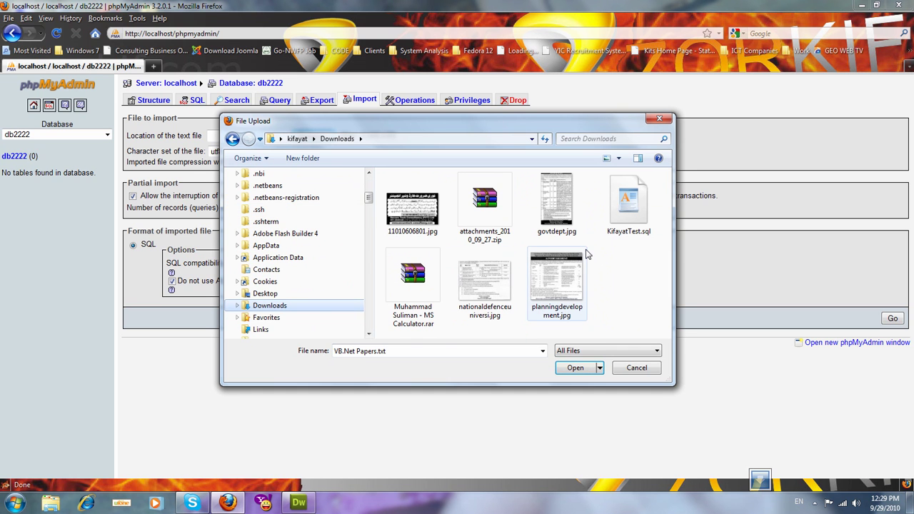
{"action": "left_click", "coordinate": [491, 288]}
{"action": "key", "text": "k"}
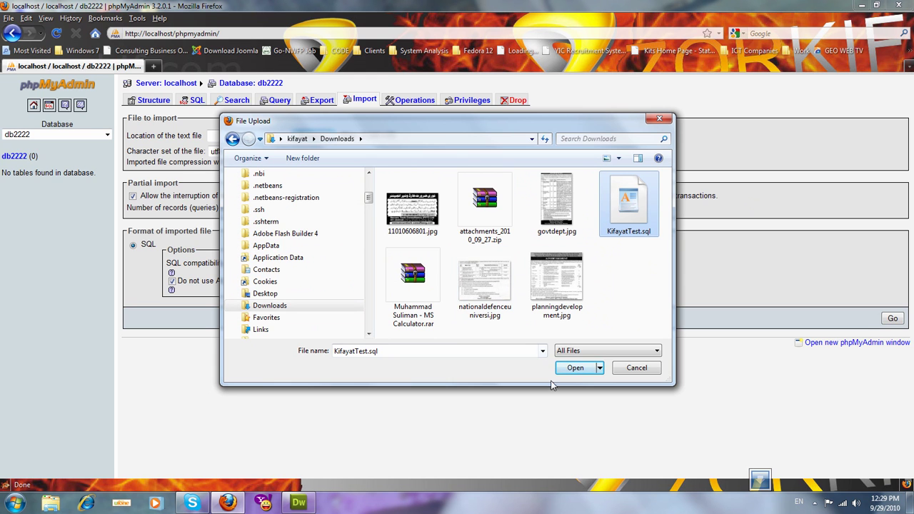
{"action": "left_click", "coordinate": [582, 370]}
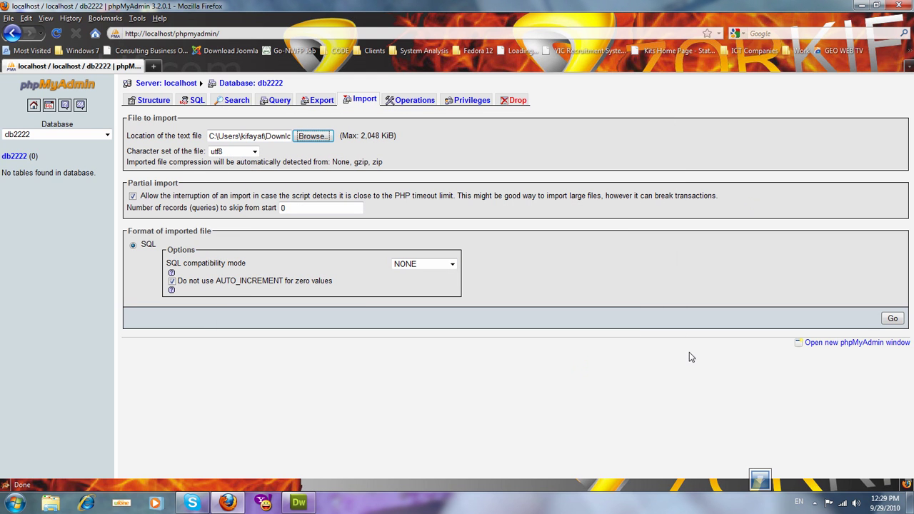
Step: Run the import of KifayatTest.sql into db2222
{"action": "left_click", "coordinate": [894, 319]}
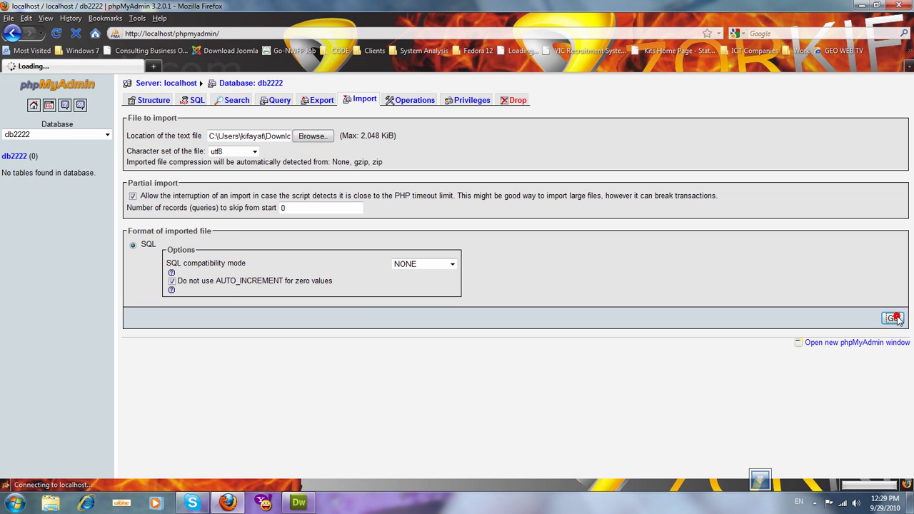